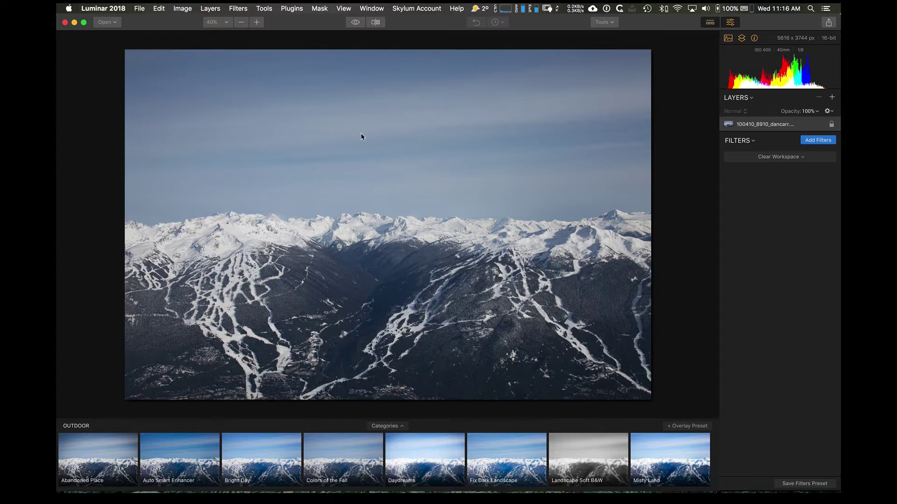
From the Luminar 2018 menu, install the Luminar plugin for Adobe Photoshop and Lightroom
click(113, 10)
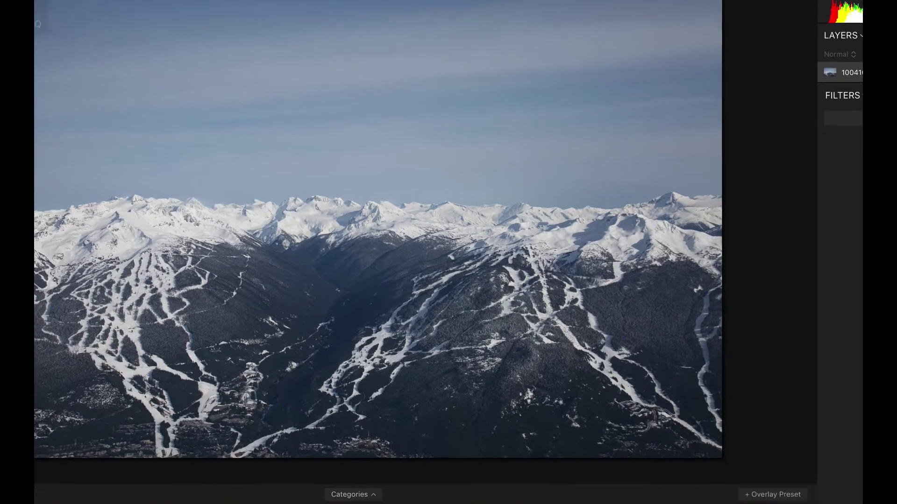
click(437, 41)
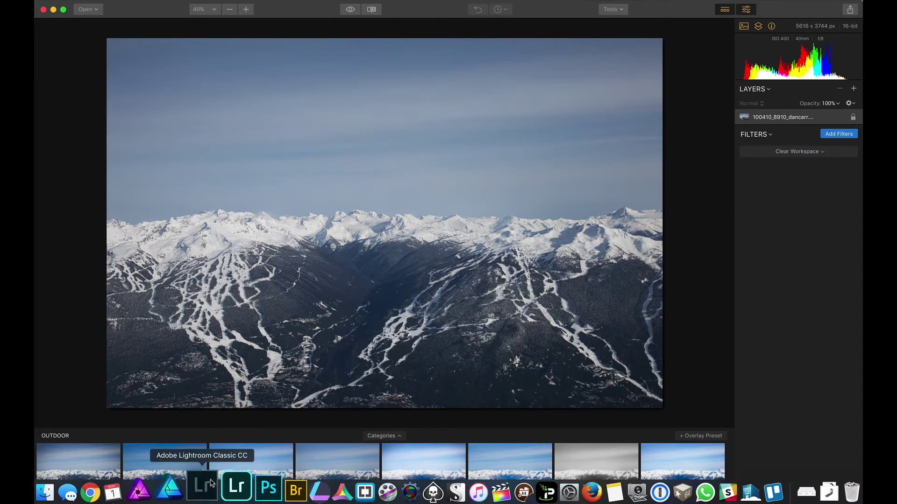
Switch to Lightroom, expand the TIFF's stack, and bring up the CR2 raw's context menu
click(210, 486)
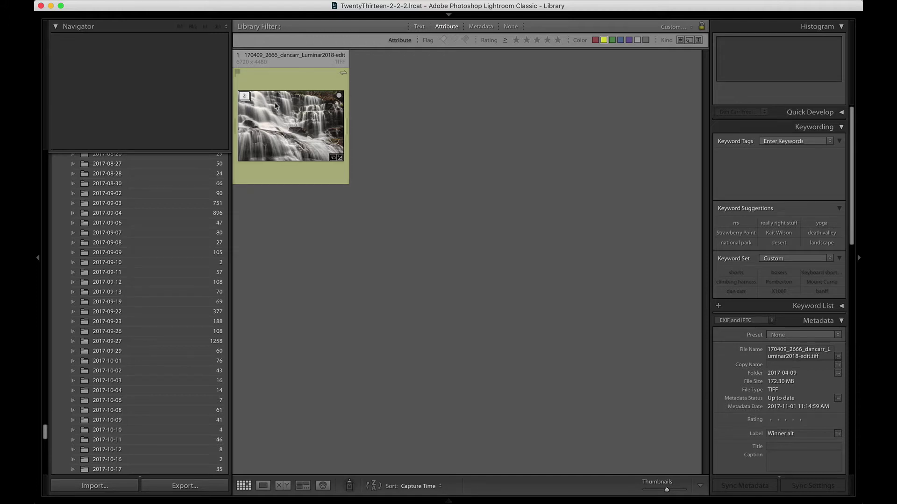
click(243, 96)
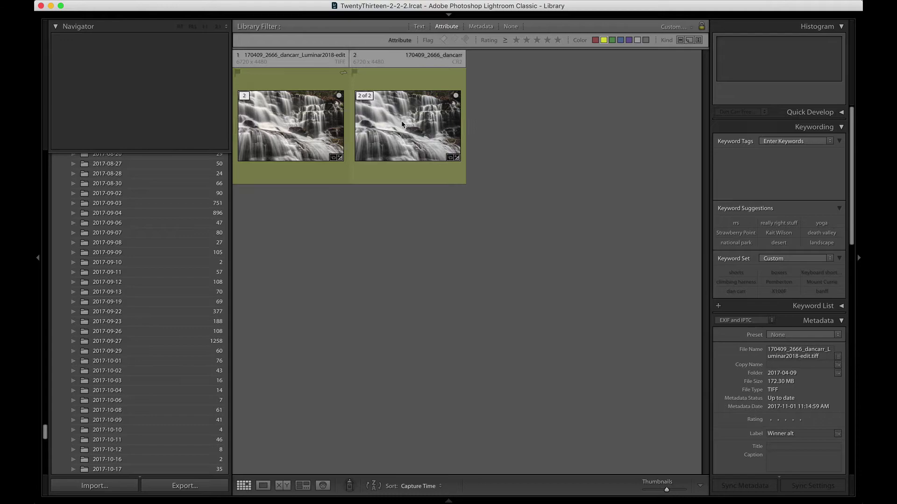
right_click(422, 134)
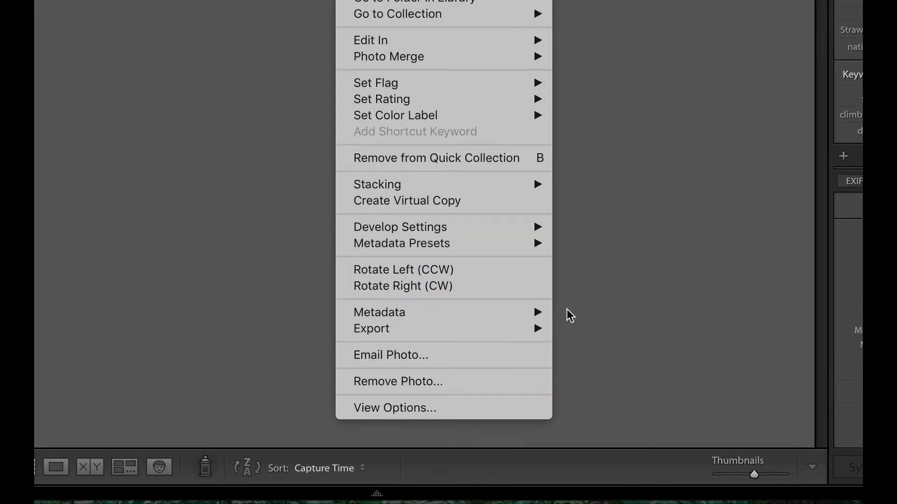
mouse_move(525, 330)
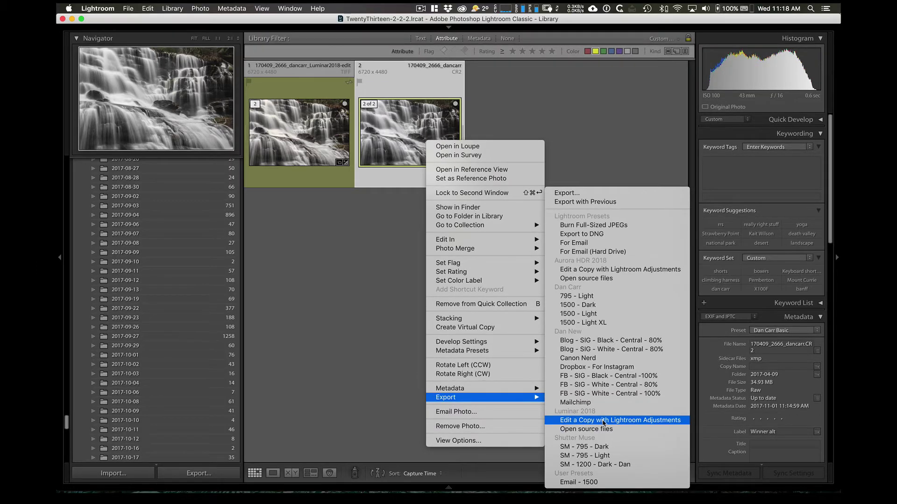
Open External Editing preferences, review the file formats keeping PSD, and view the filename templates
click(364, 221)
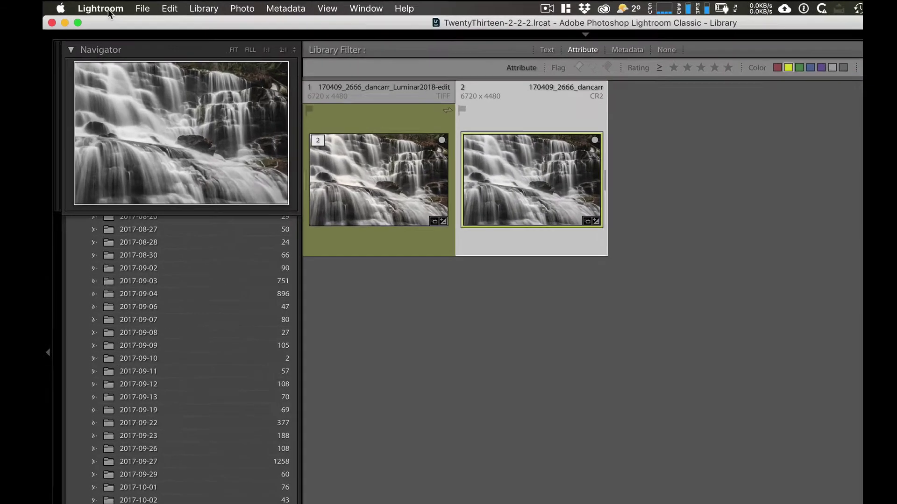
click(98, 9)
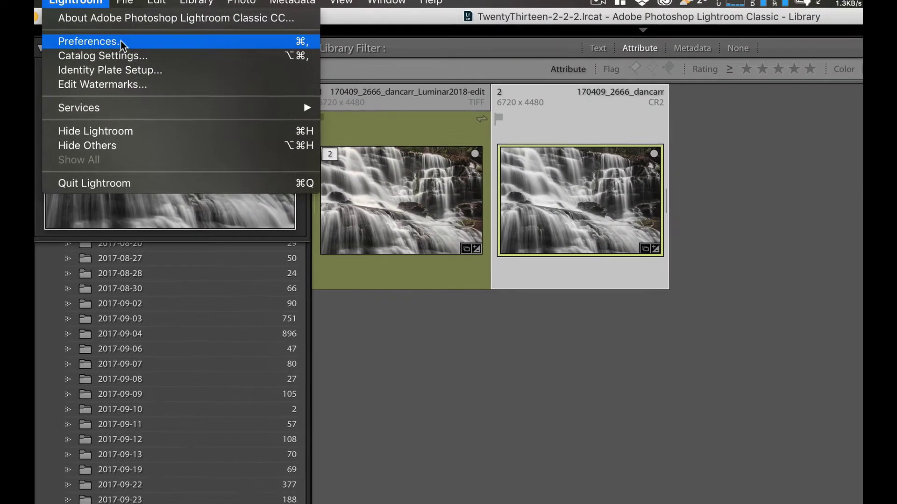
click(145, 55)
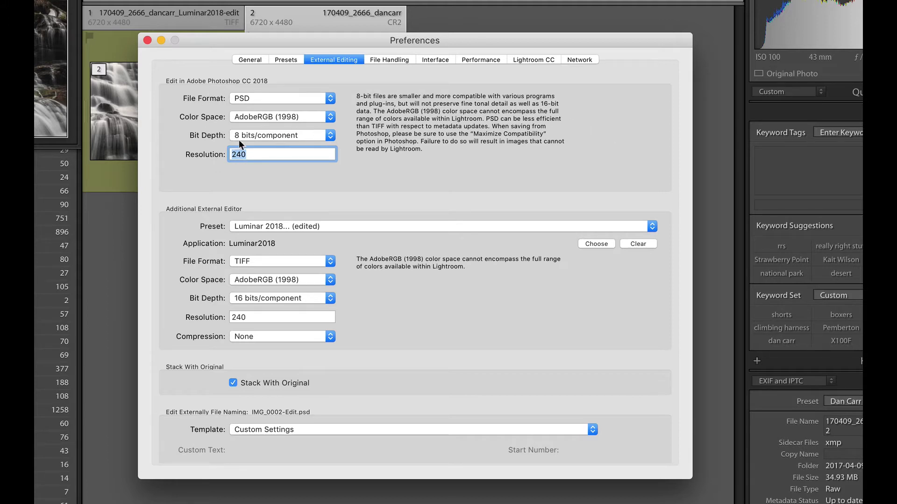
click(302, 98)
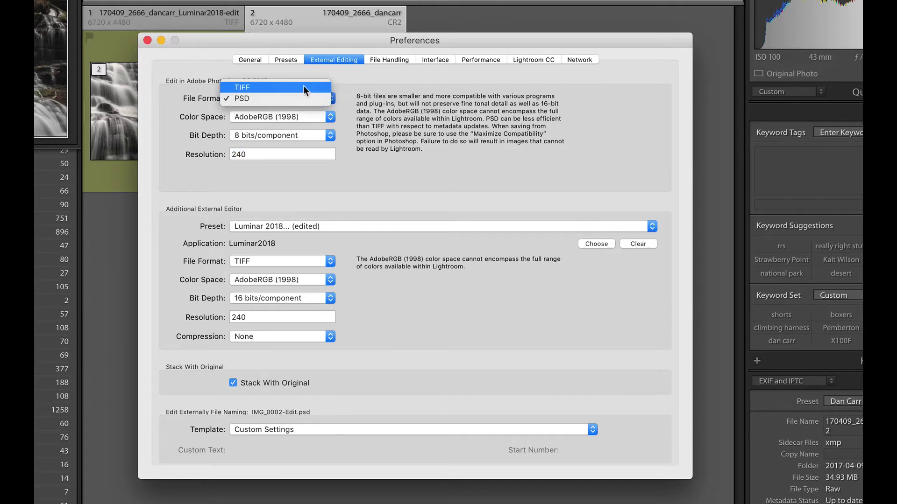
click(338, 94)
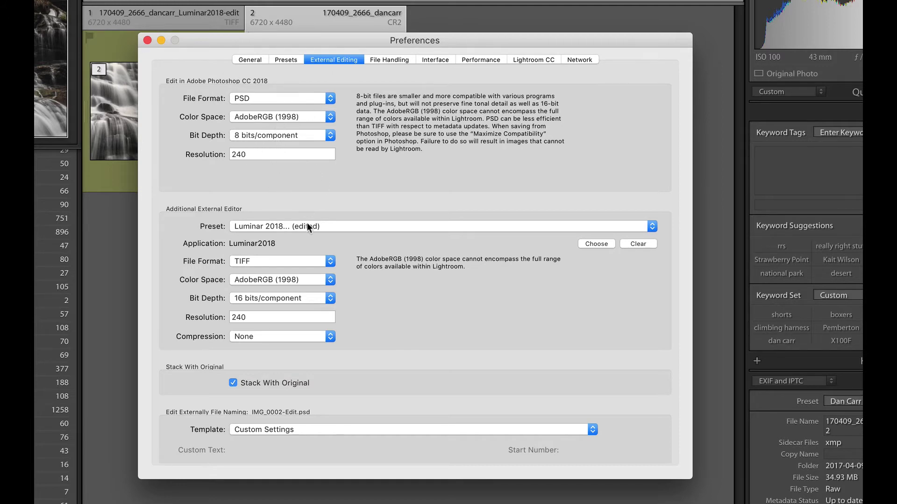
click(259, 433)
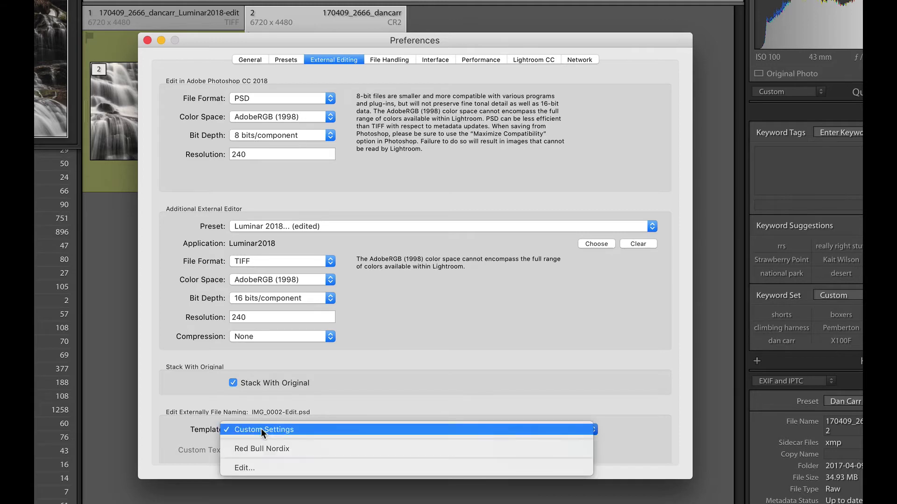
click(270, 468)
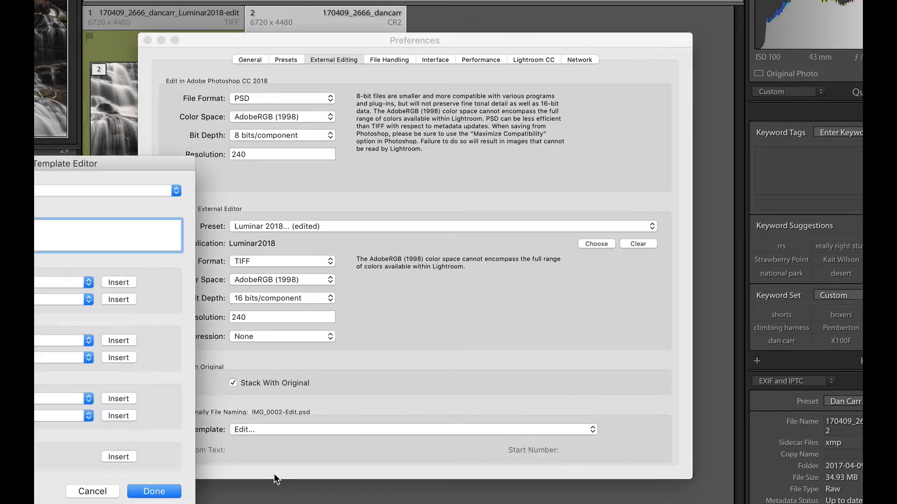
drag(120, 160, 587, 116)
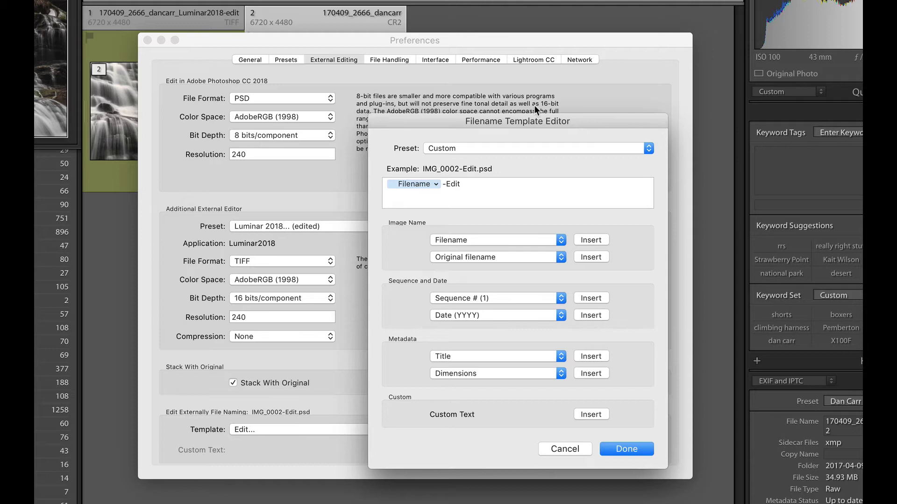
click(623, 449)
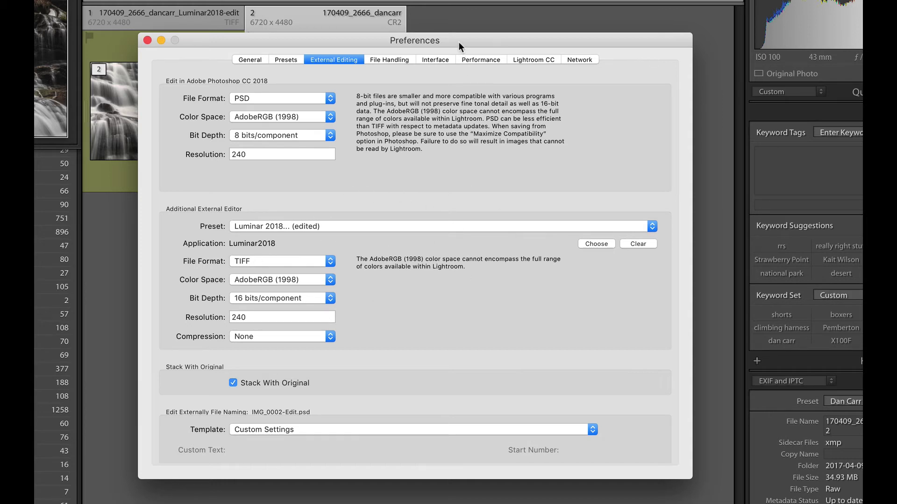
drag(447, 43, 426, 49)
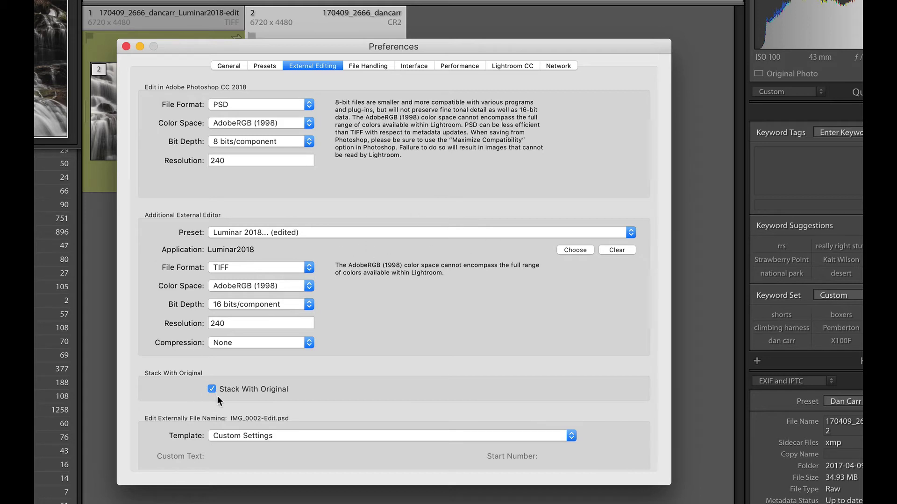
Close Preferences, review the CR2 raw's Edit In options, then dismiss the menu
click(126, 46)
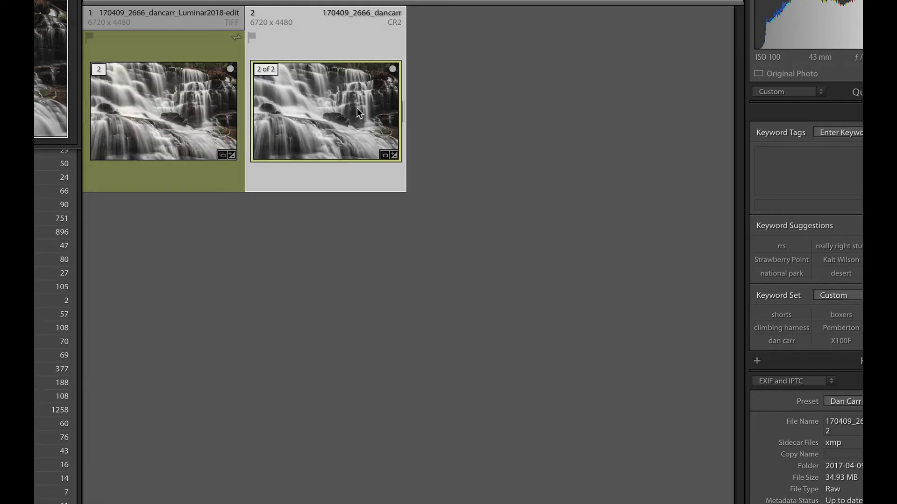
right_click(331, 124)
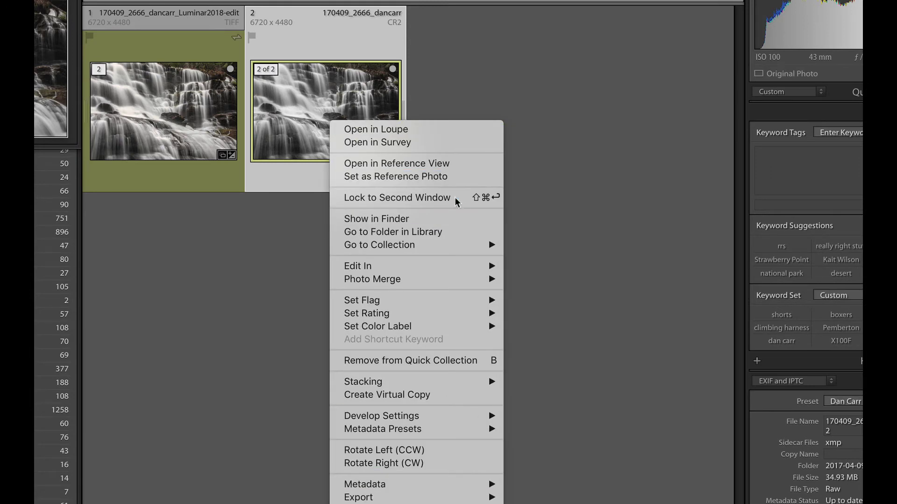
mouse_move(431, 267)
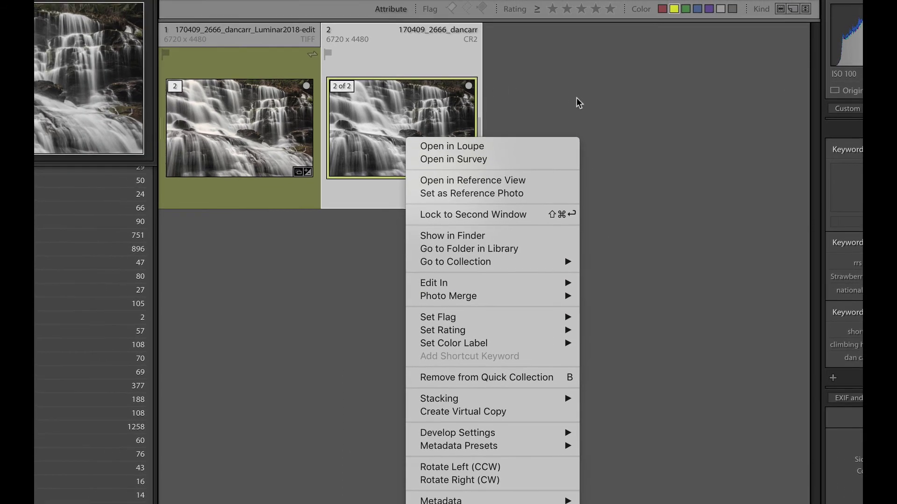
click(577, 97)
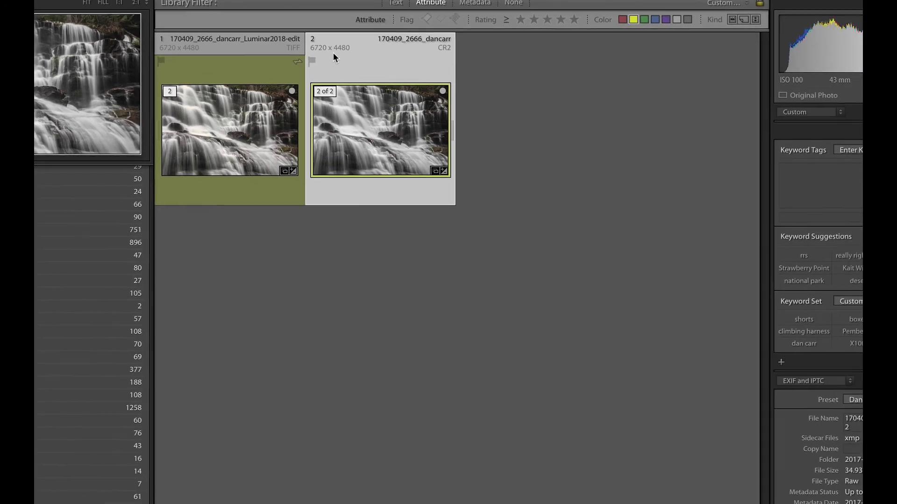
double_click(490, 86)
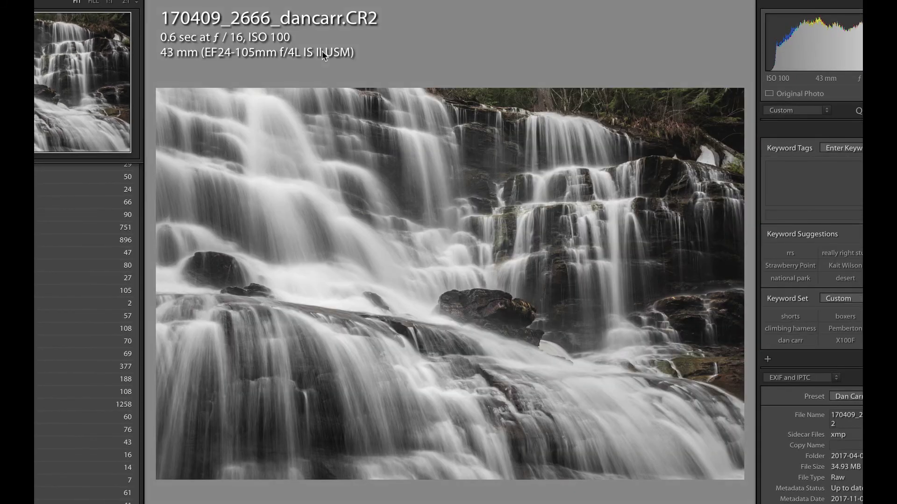
key(Right)
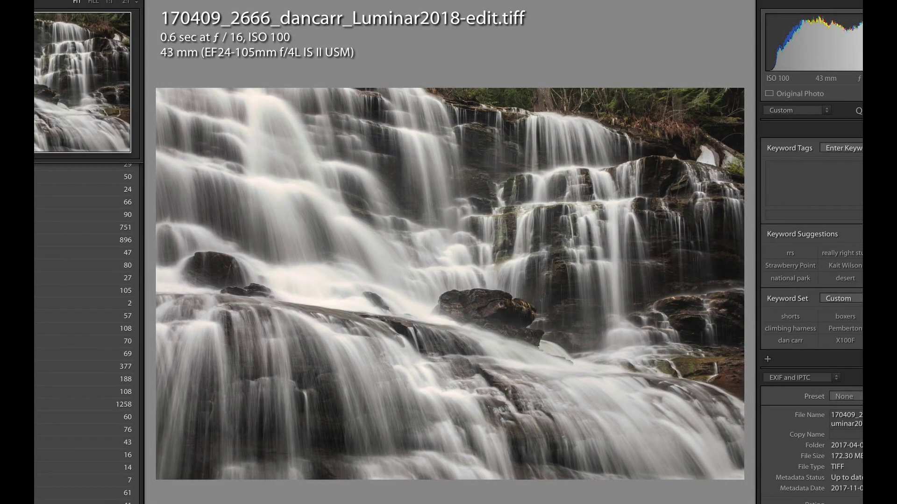
click(552, 342)
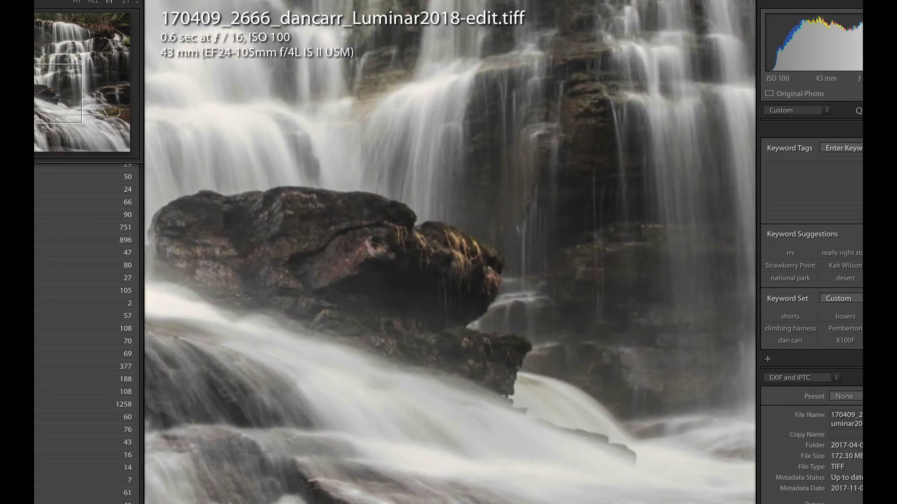
click(631, 59)
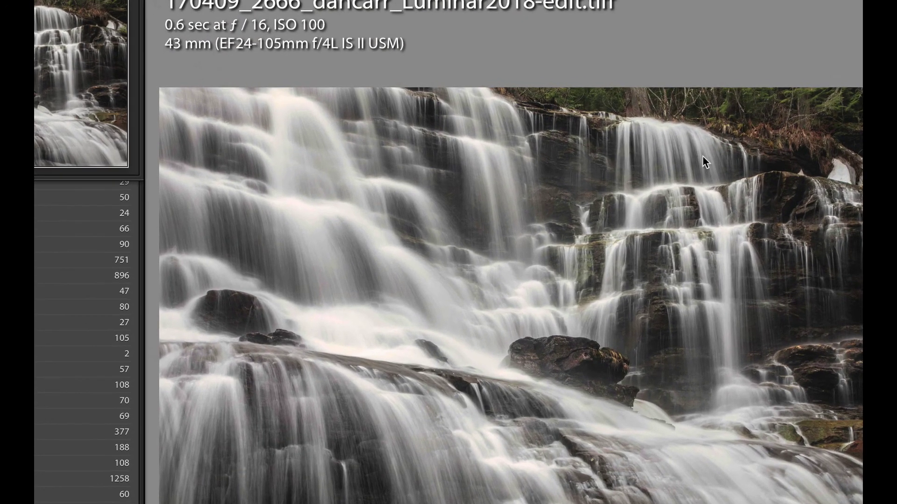
key(g)
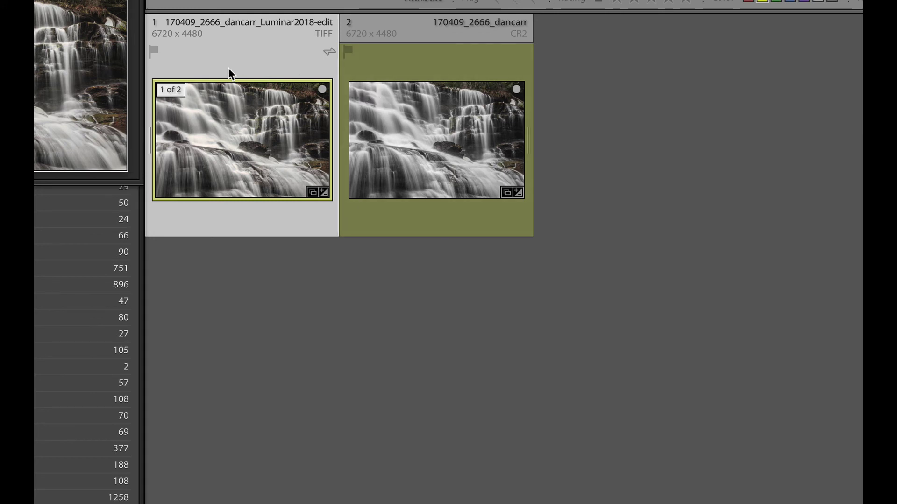
click(171, 89)
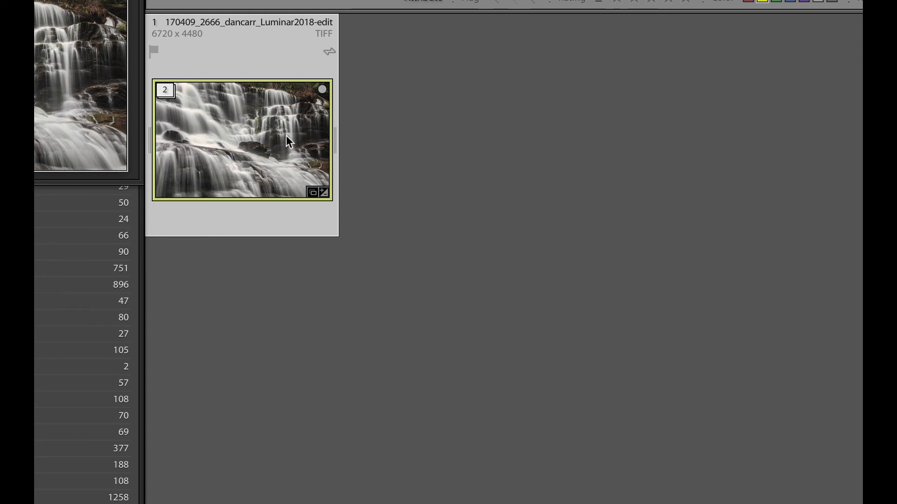
click(166, 89)
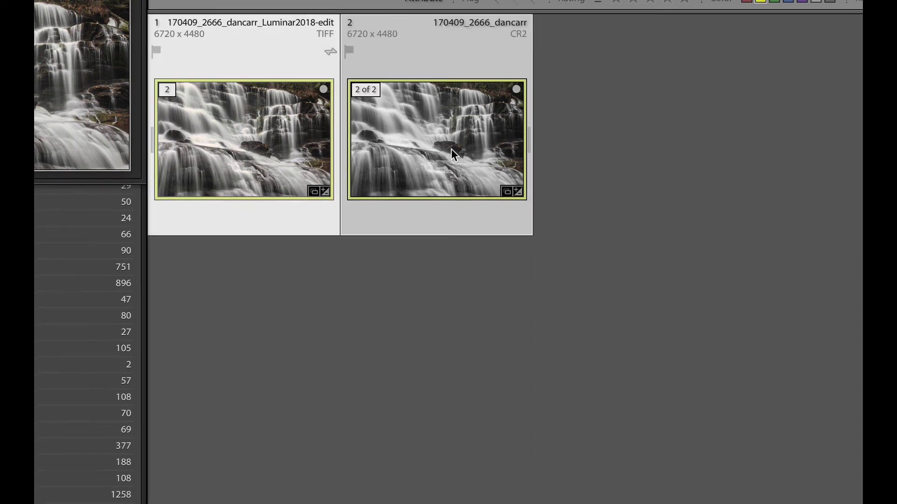
Group the edited TIFF and CR2 raw into a stack, then collapse it to show only the TIFF
right_click(452, 147)
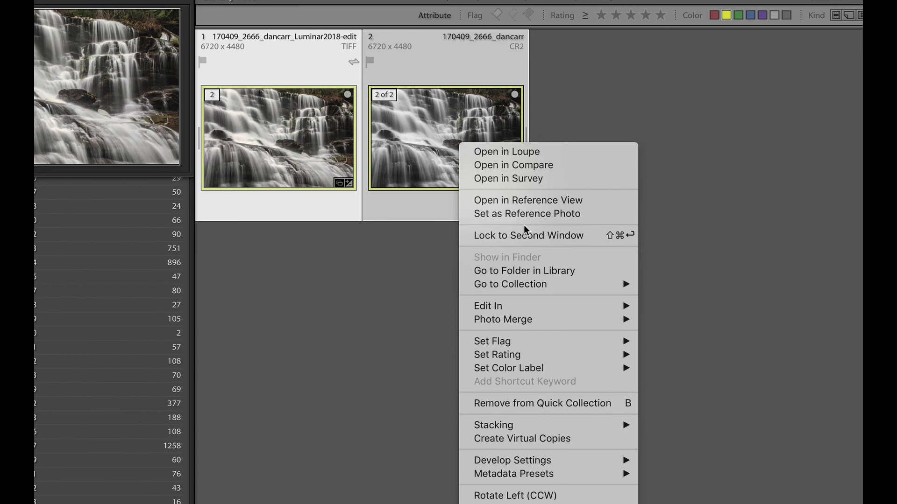
mouse_move(610, 437)
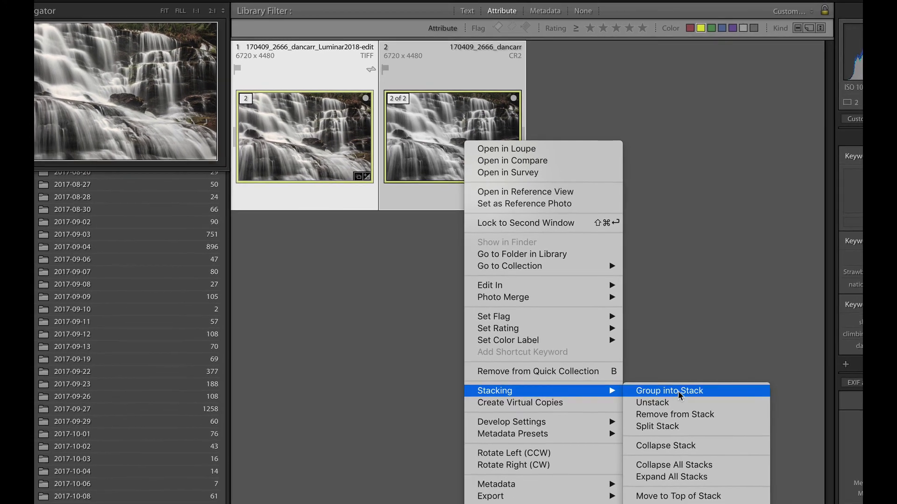
click(680, 396)
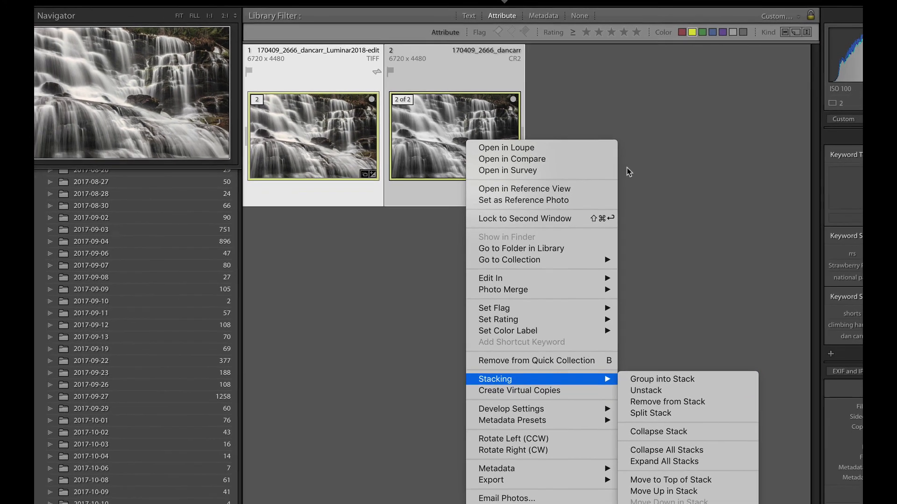
click(266, 100)
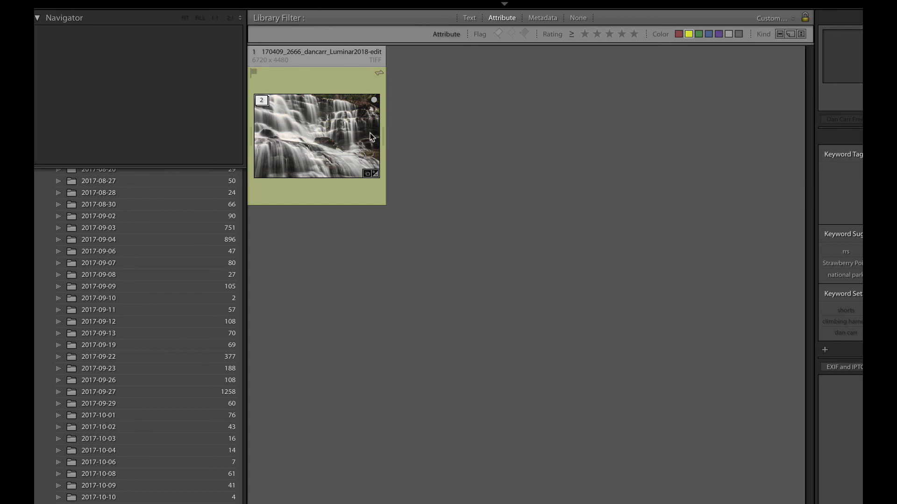
Reopen Lightroom's Preferences to view the Luminar 2018 external editor settings
click(52, 4)
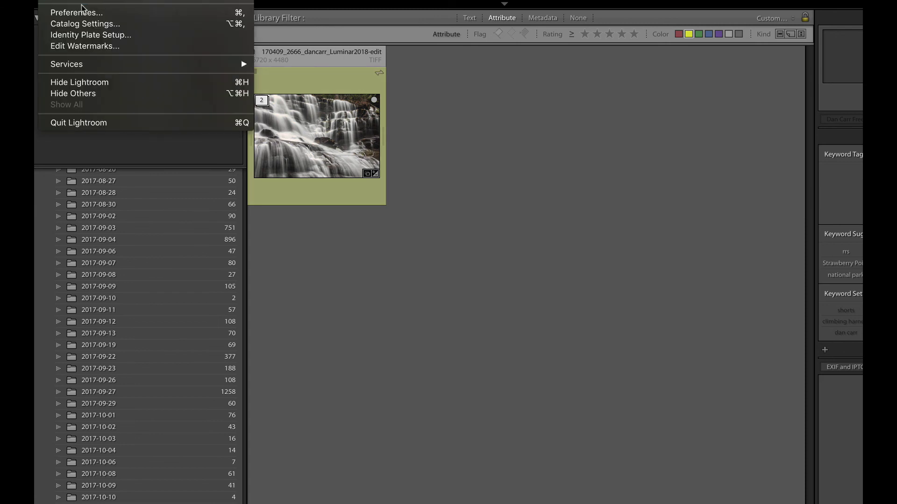
click(84, 10)
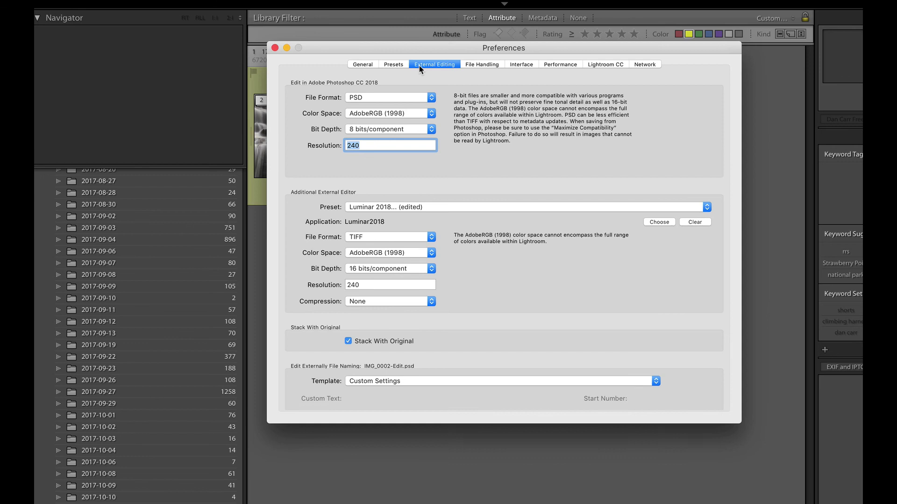